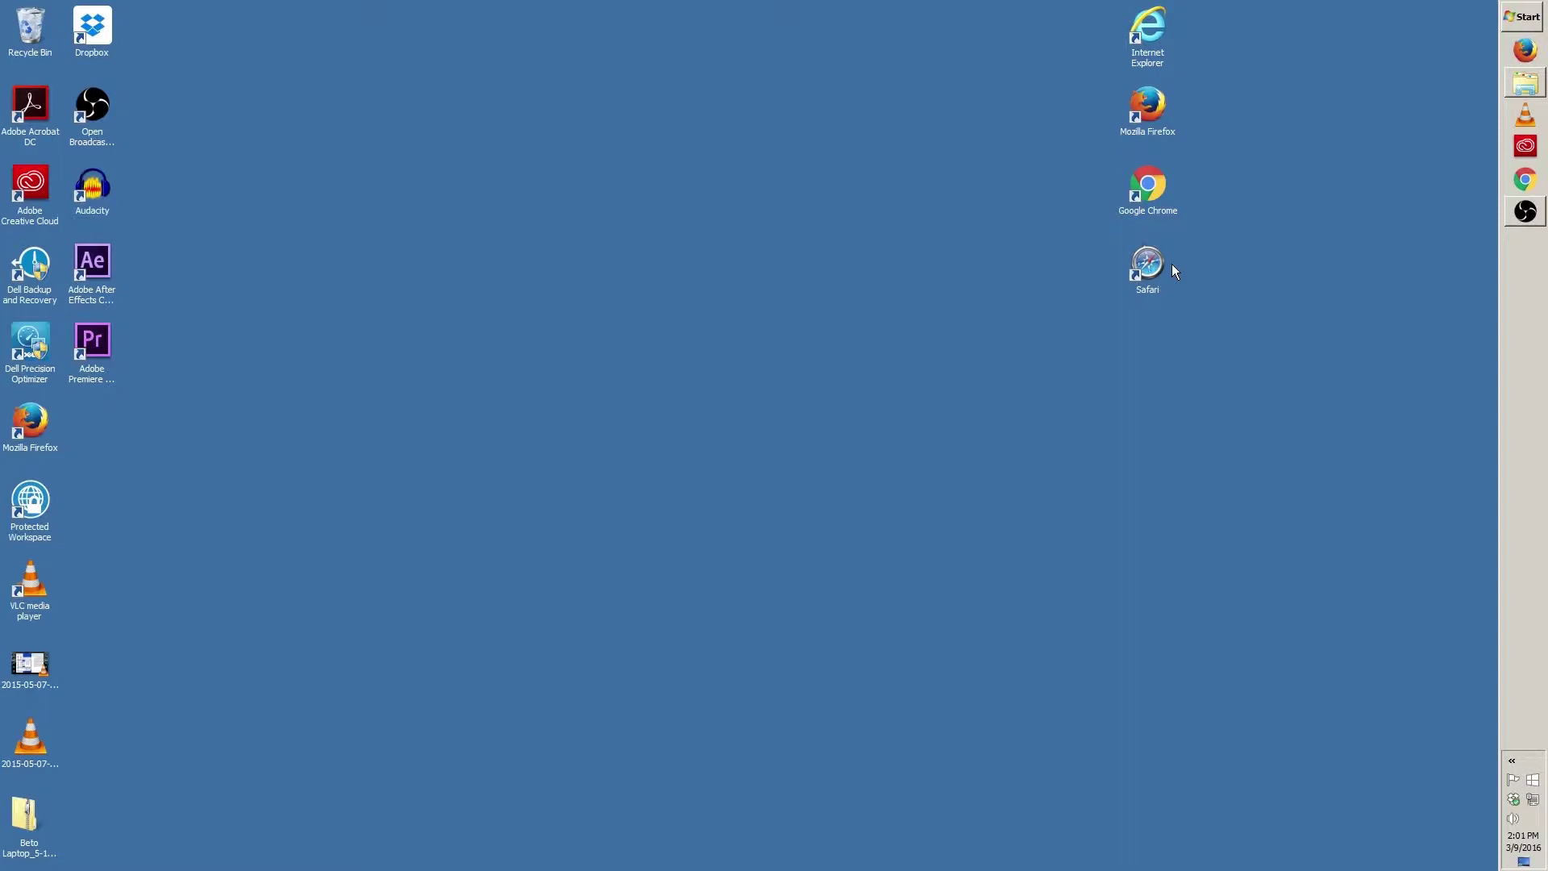
{"action": "double_click", "coordinate": [1158, 105]}
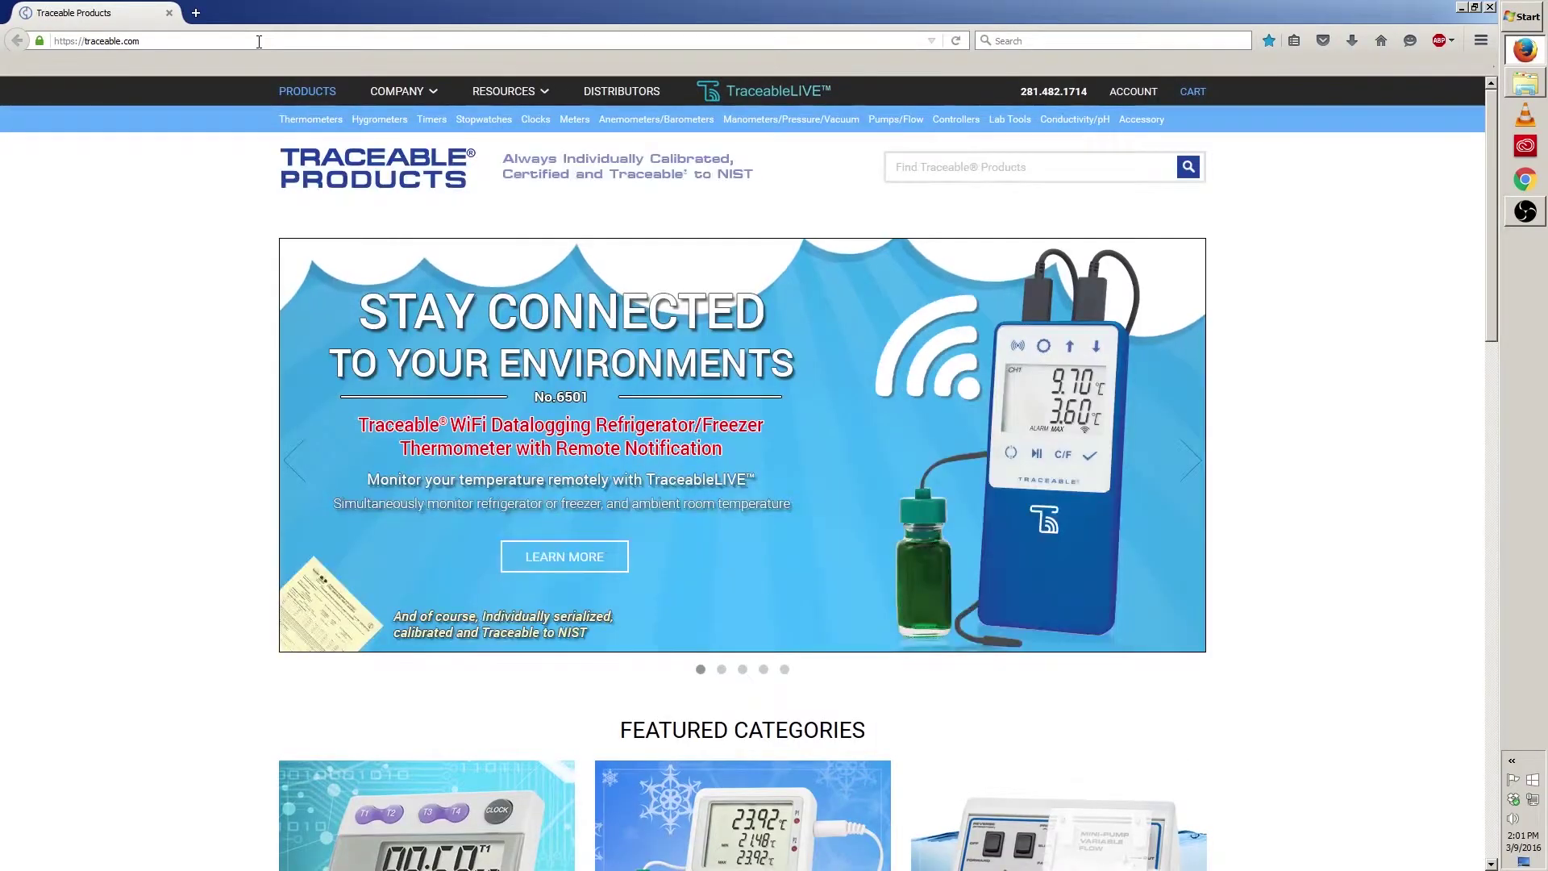
{"action": "left_click", "coordinate": [259, 41]}
{"action": "type", "text": "ww"}
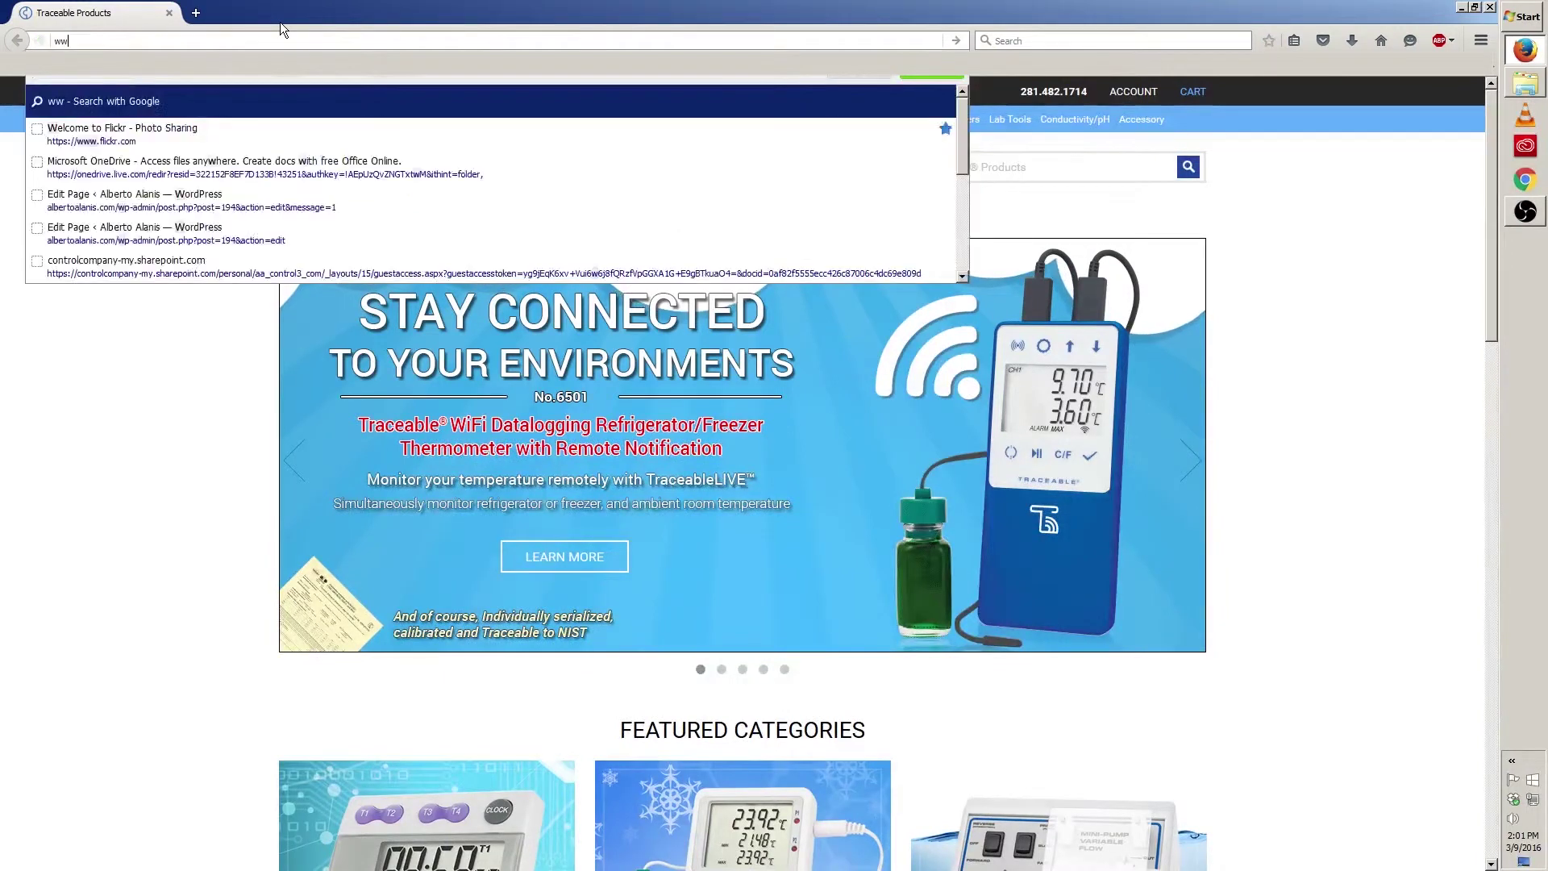
{"action": "type", "text": "w.traceablelive.com"}
{"action": "key", "text": "Return"}
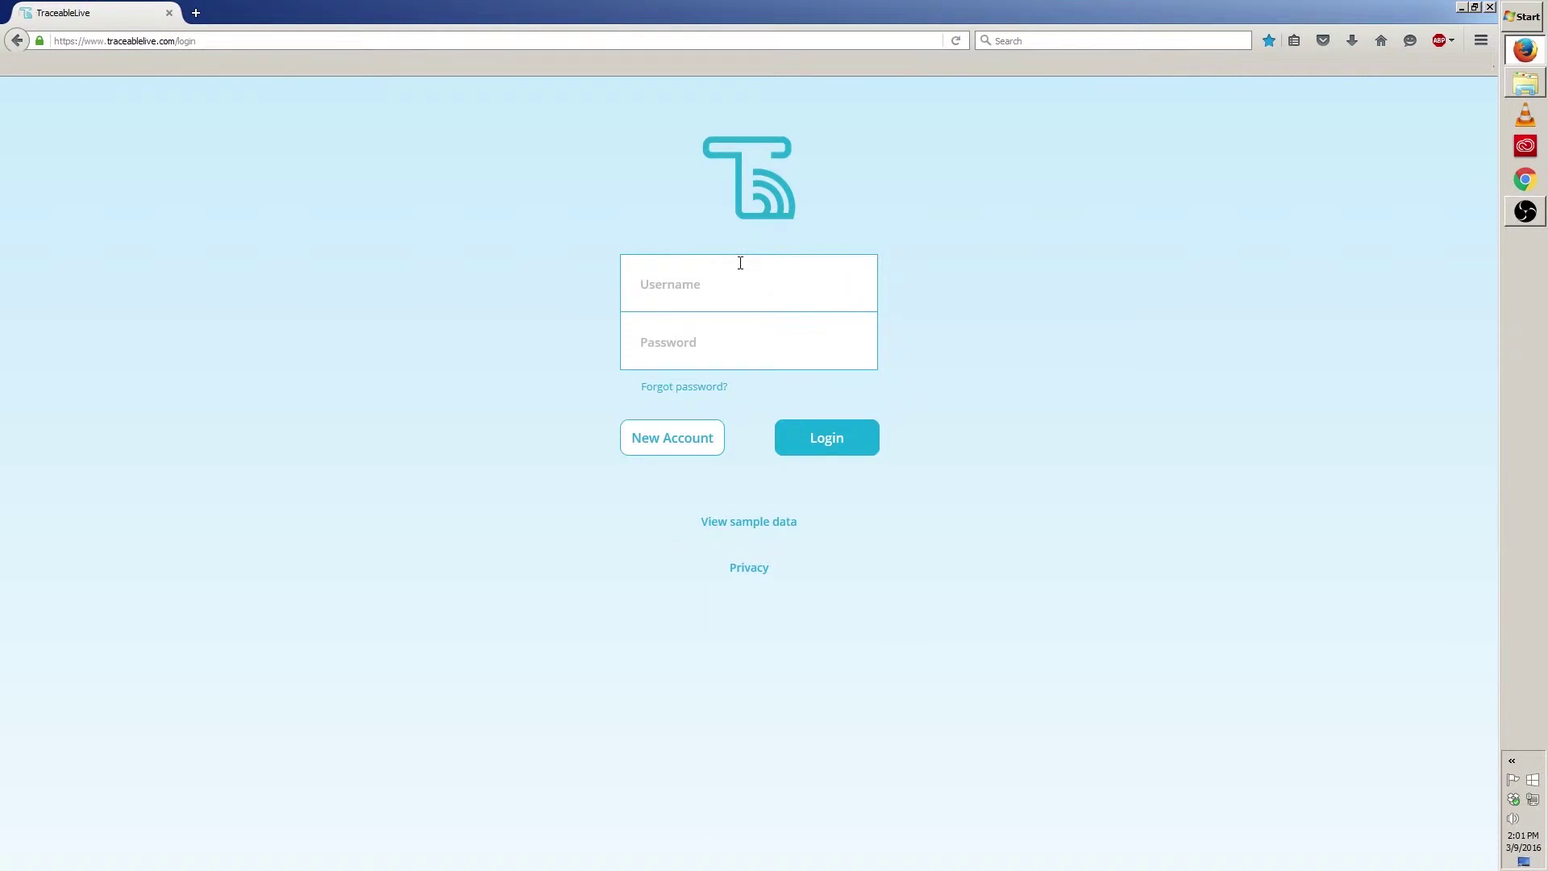
Step: Log in to TraceableLive with the account's e-mail username and password
{"action": "key", "text": "Tab"}
{"action": "type", "text": "a******"}
{"action": "left_click", "coordinate": [853, 436]}
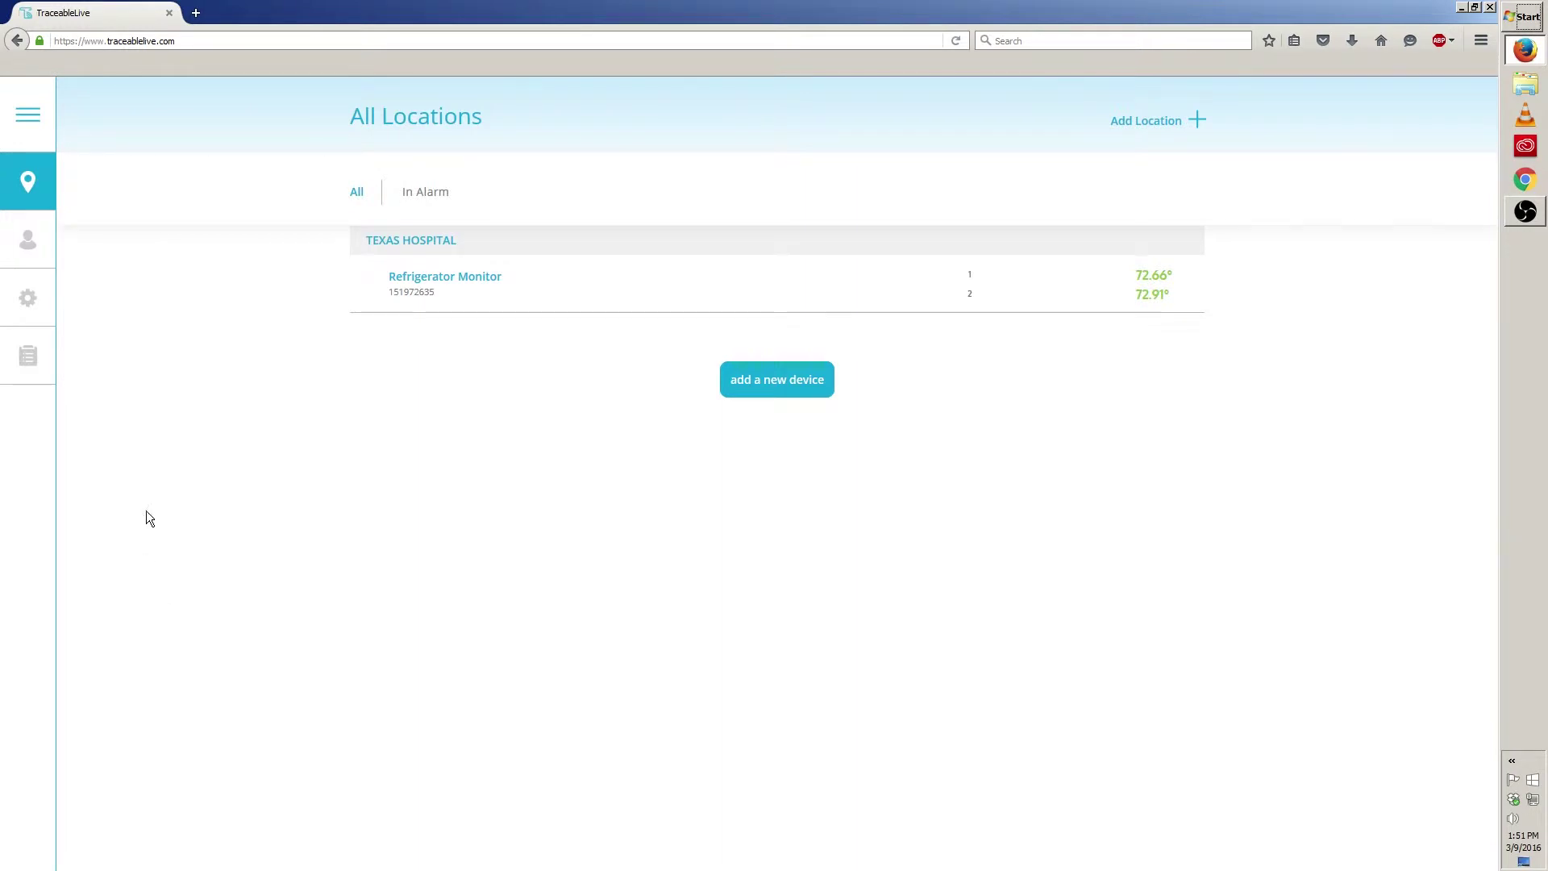
Step: Choose All Locations from the navigation menu to show the Texas Hospital Refrigerator Monitor
{"action": "left_click", "coordinate": [36, 176]}
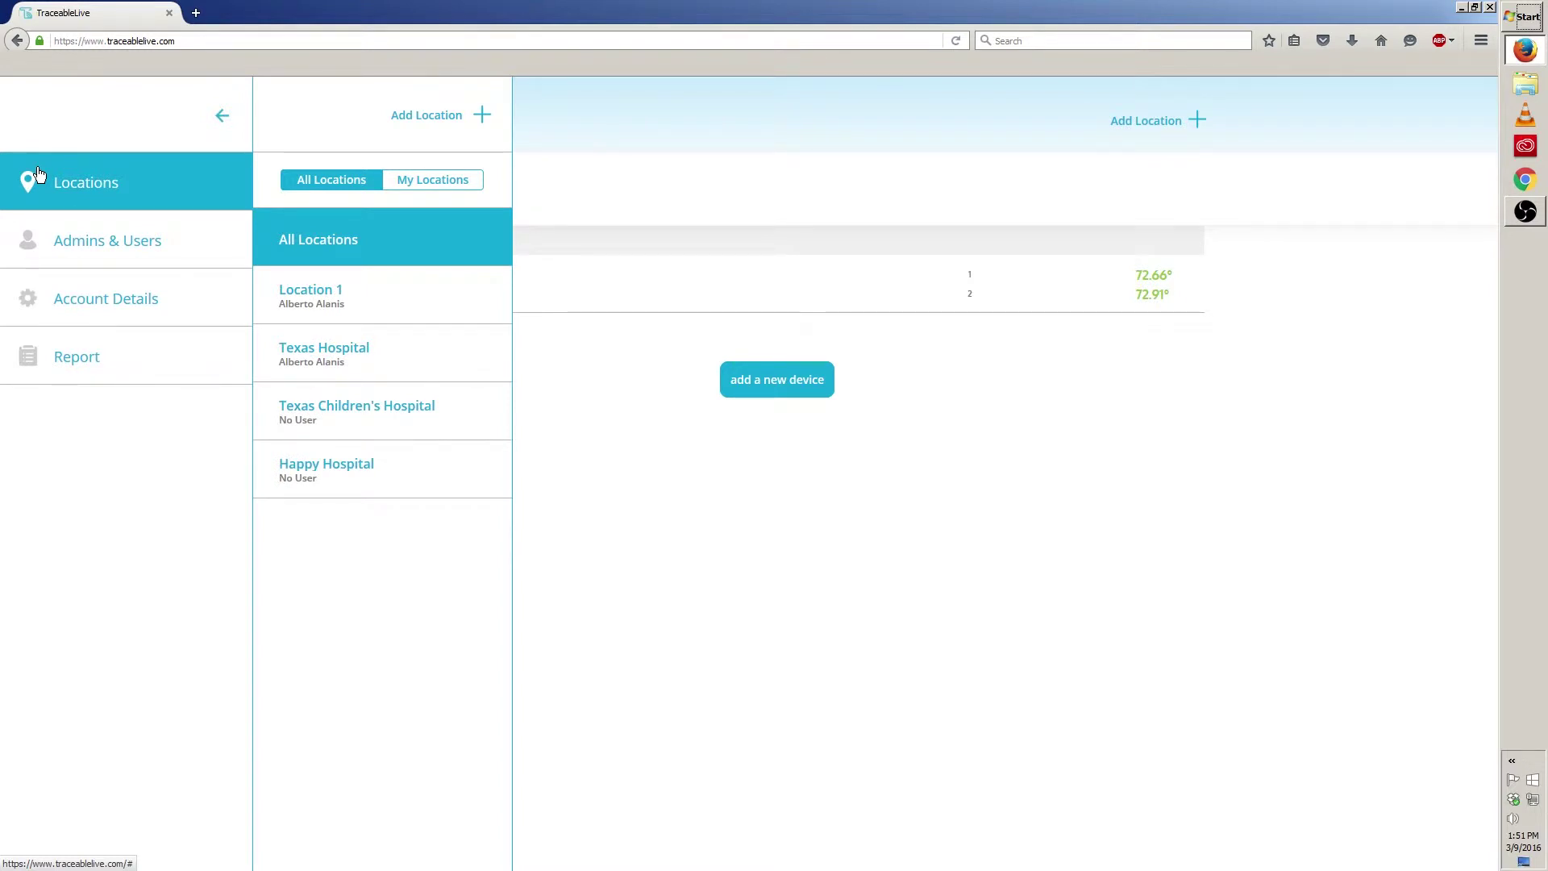
{"action": "left_click", "coordinate": [325, 241]}
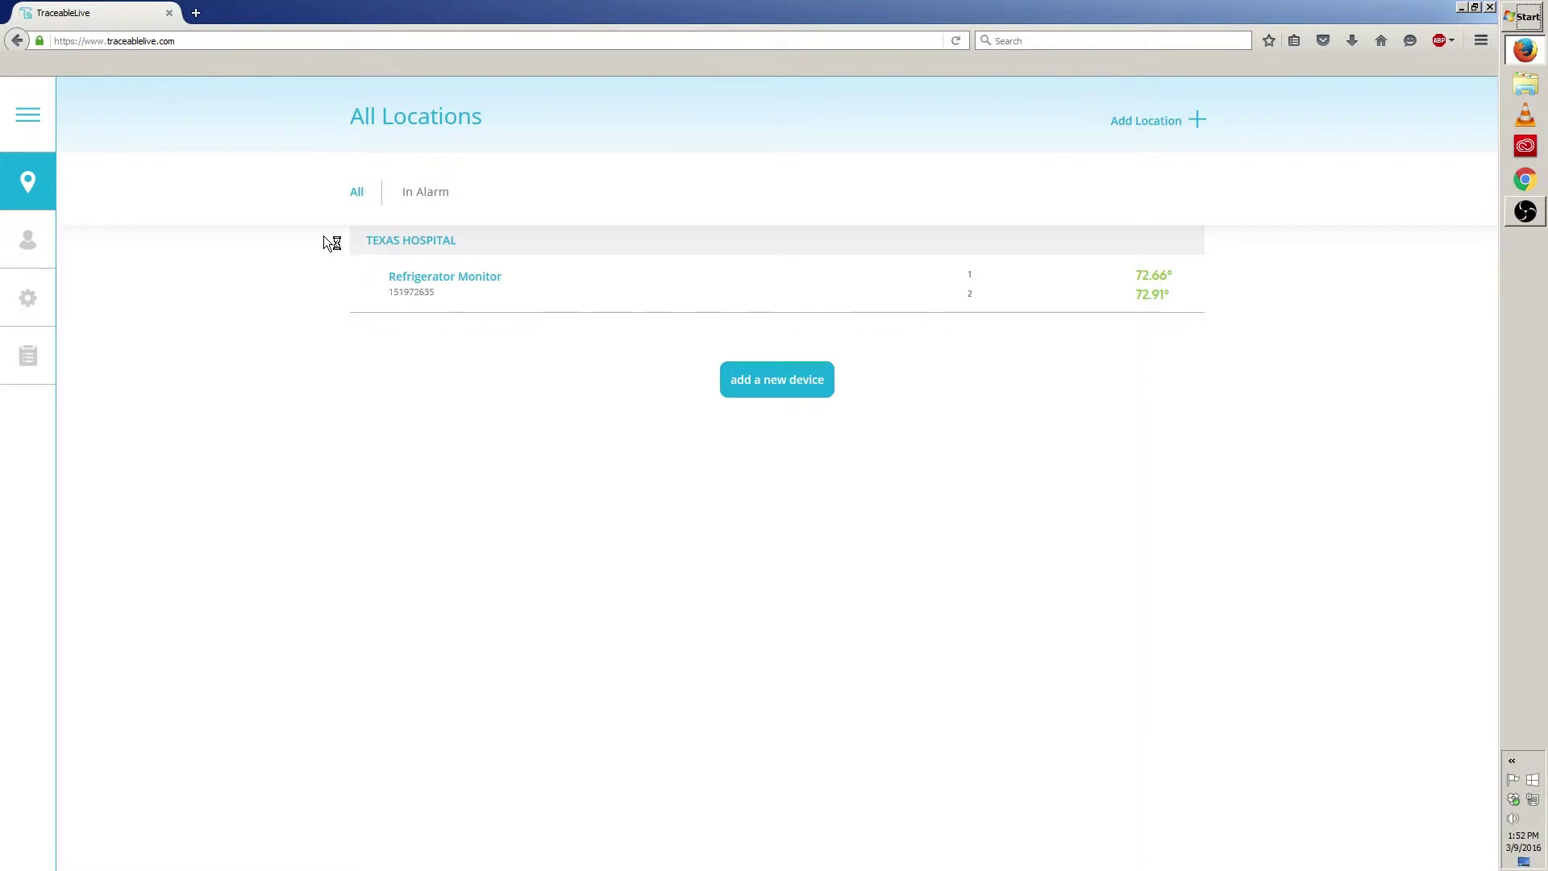
Step: Open the Refrigerator Monitor's Settings tab and switch it into edit mode
{"action": "left_click", "coordinate": [467, 291]}
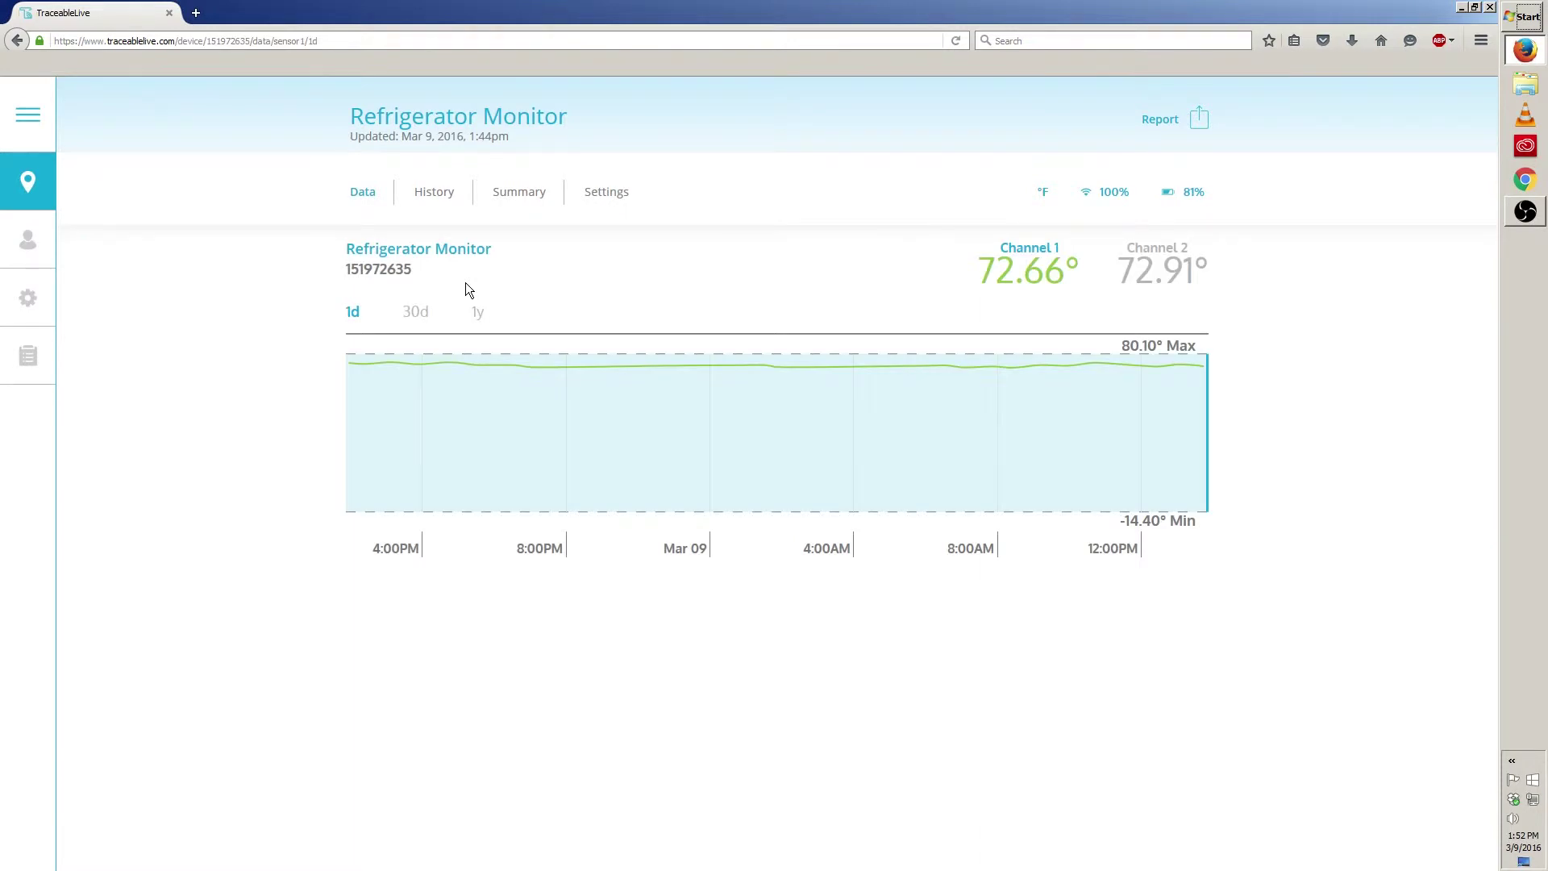
{"action": "left_click", "coordinate": [609, 203]}
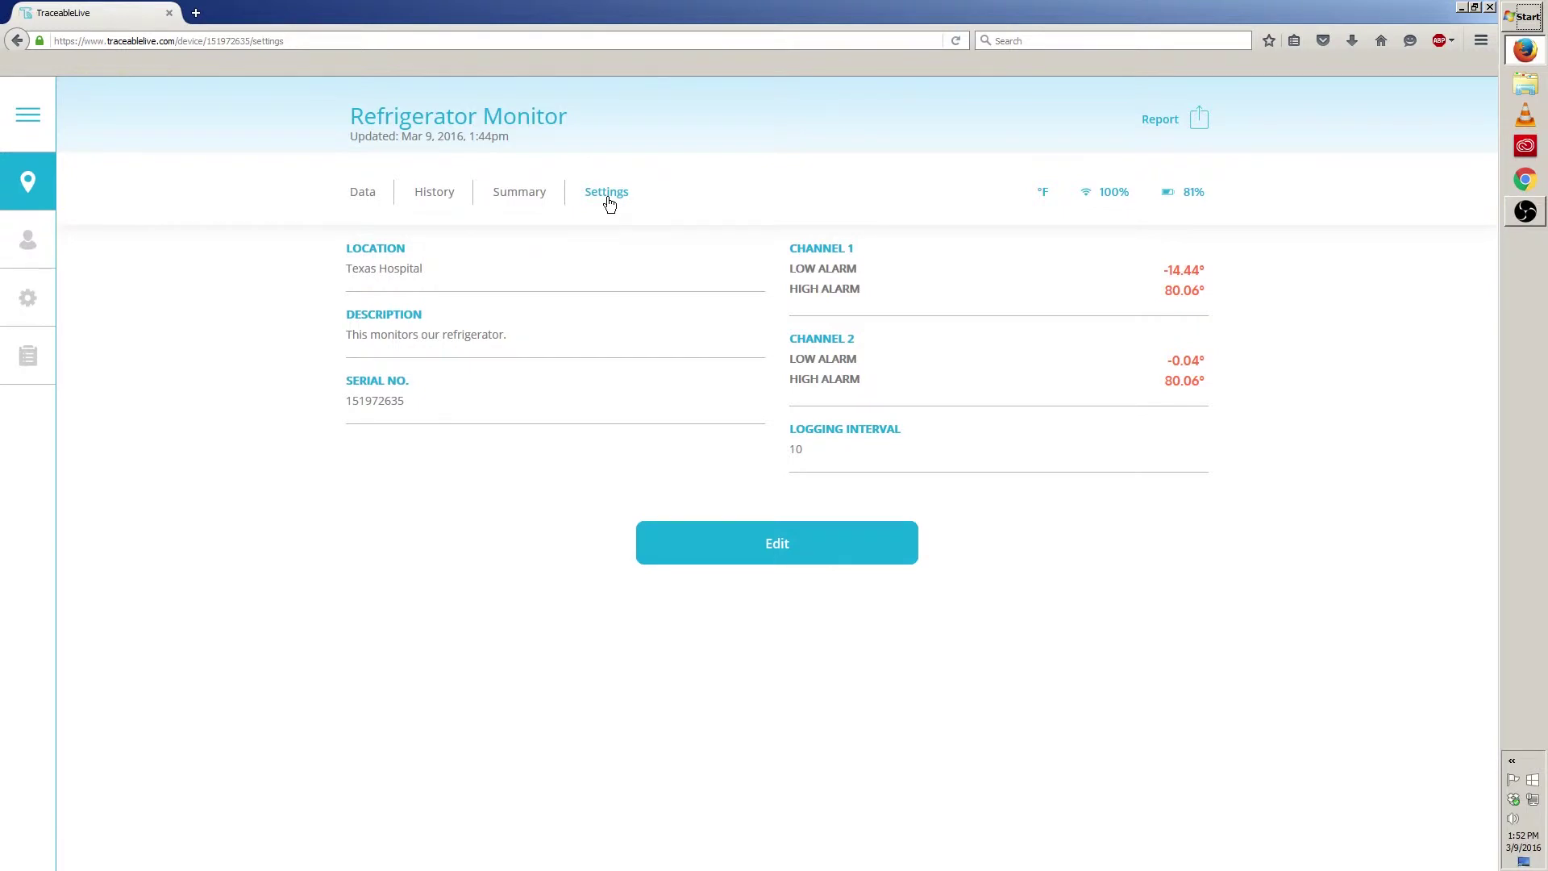
{"action": "left_click", "coordinate": [728, 565]}
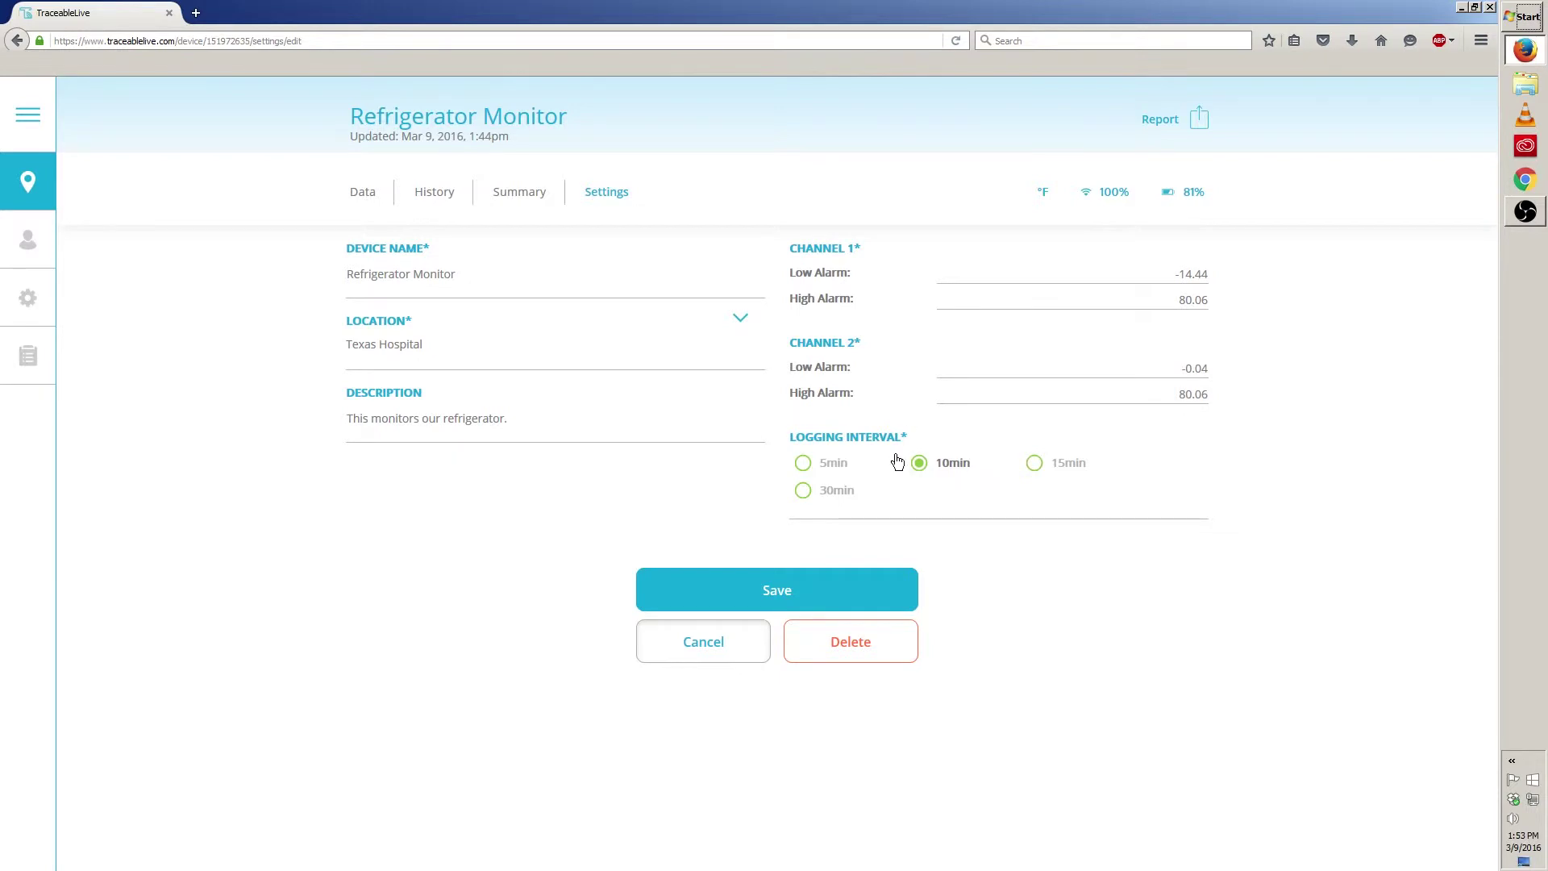
Step: Append 'Floor 1' to the device name, making it 'Refrigerator Monitor Floor 1'
{"action": "left_click", "coordinate": [495, 291]}
{"action": "type", "text": "Floor 1"}
{"action": "left_click", "coordinate": [741, 322]}
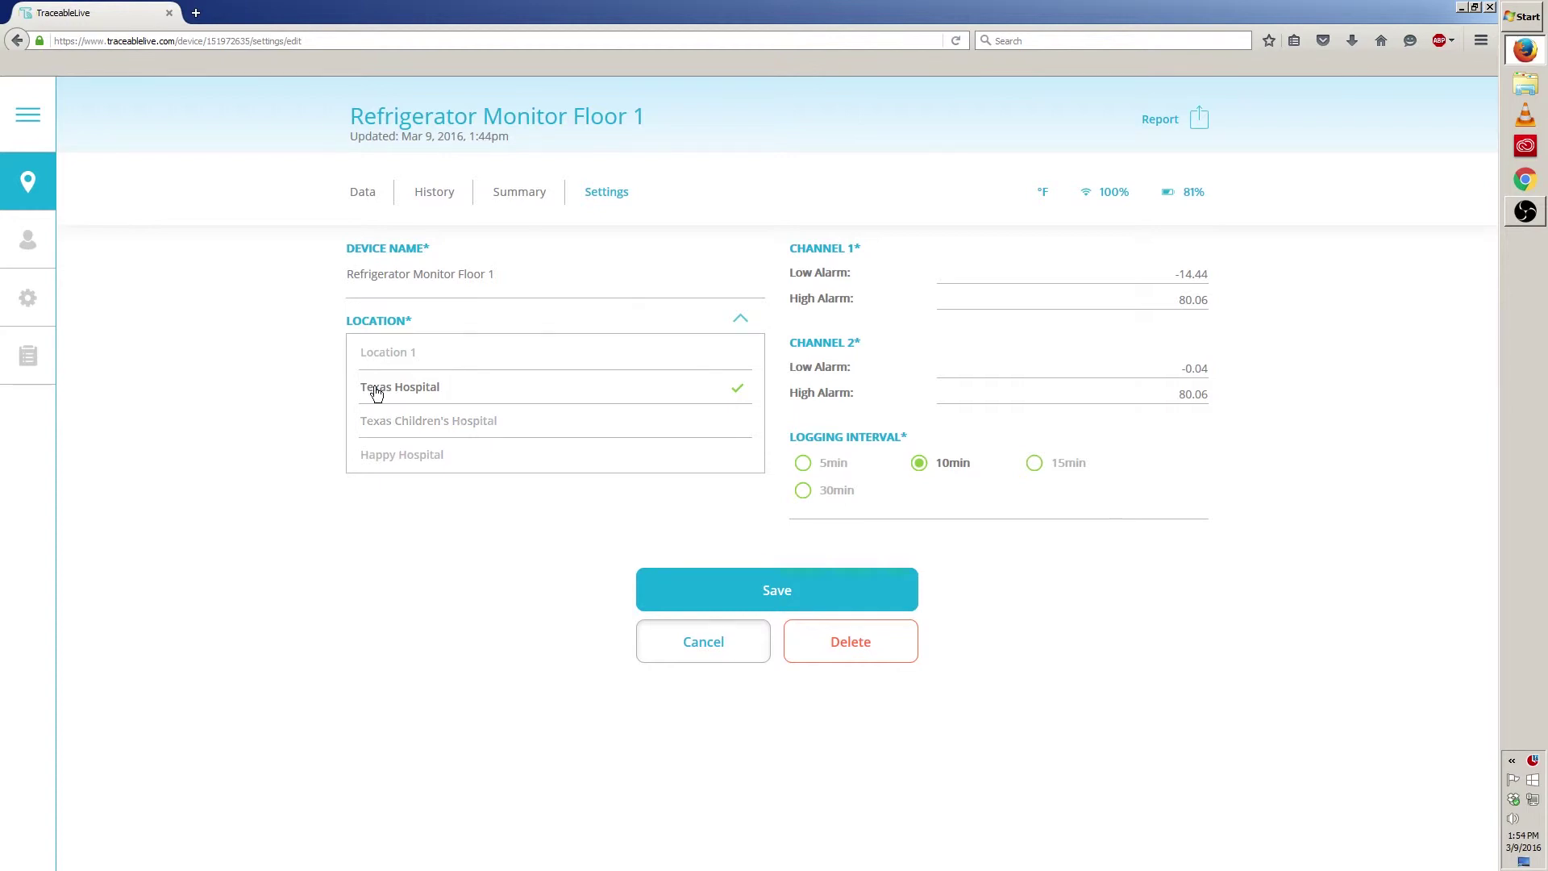
Step: Keep Texas Hospital as the location and add 'on the first floor' to the description
{"action": "left_click", "coordinate": [425, 388]}
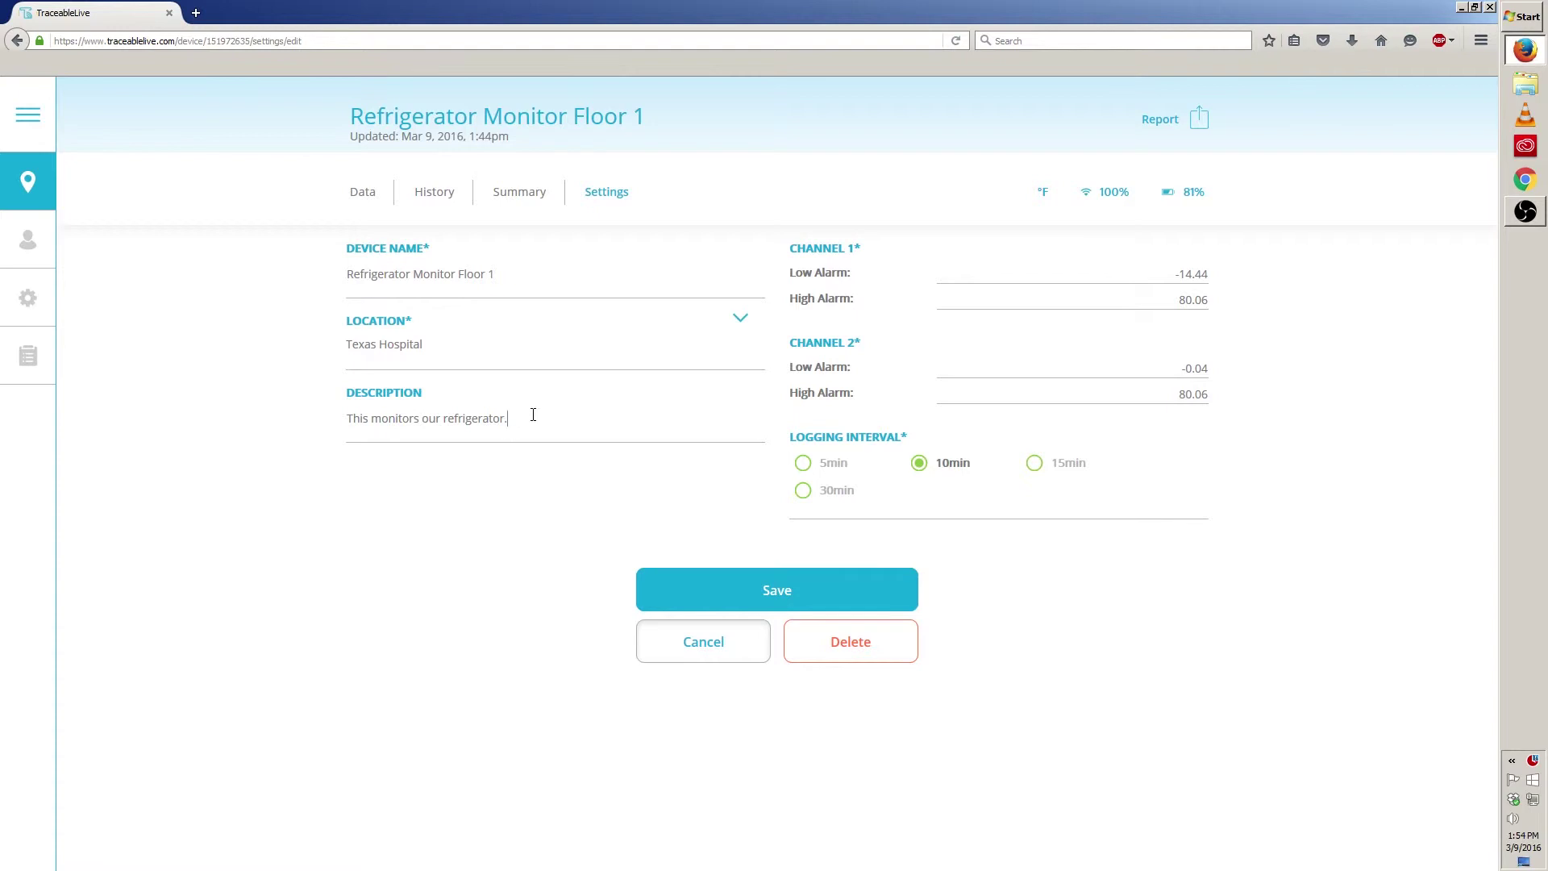
{"action": "type", "text": "on the first floor"}
Step: Change Channel 1 alarms to -15.4 low / 78.1 high and Channel 2 to 10 / 79.1
{"action": "left_click", "coordinate": [1204, 276]}
{"action": "left_click_drag", "start_coordinate": [1178, 276], "coordinate": [1191, 278]}
{"action": "type", "text": "-1"}
{"action": "left_click_drag", "start_coordinate": [1180, 304], "coordinate": [1197, 305]}
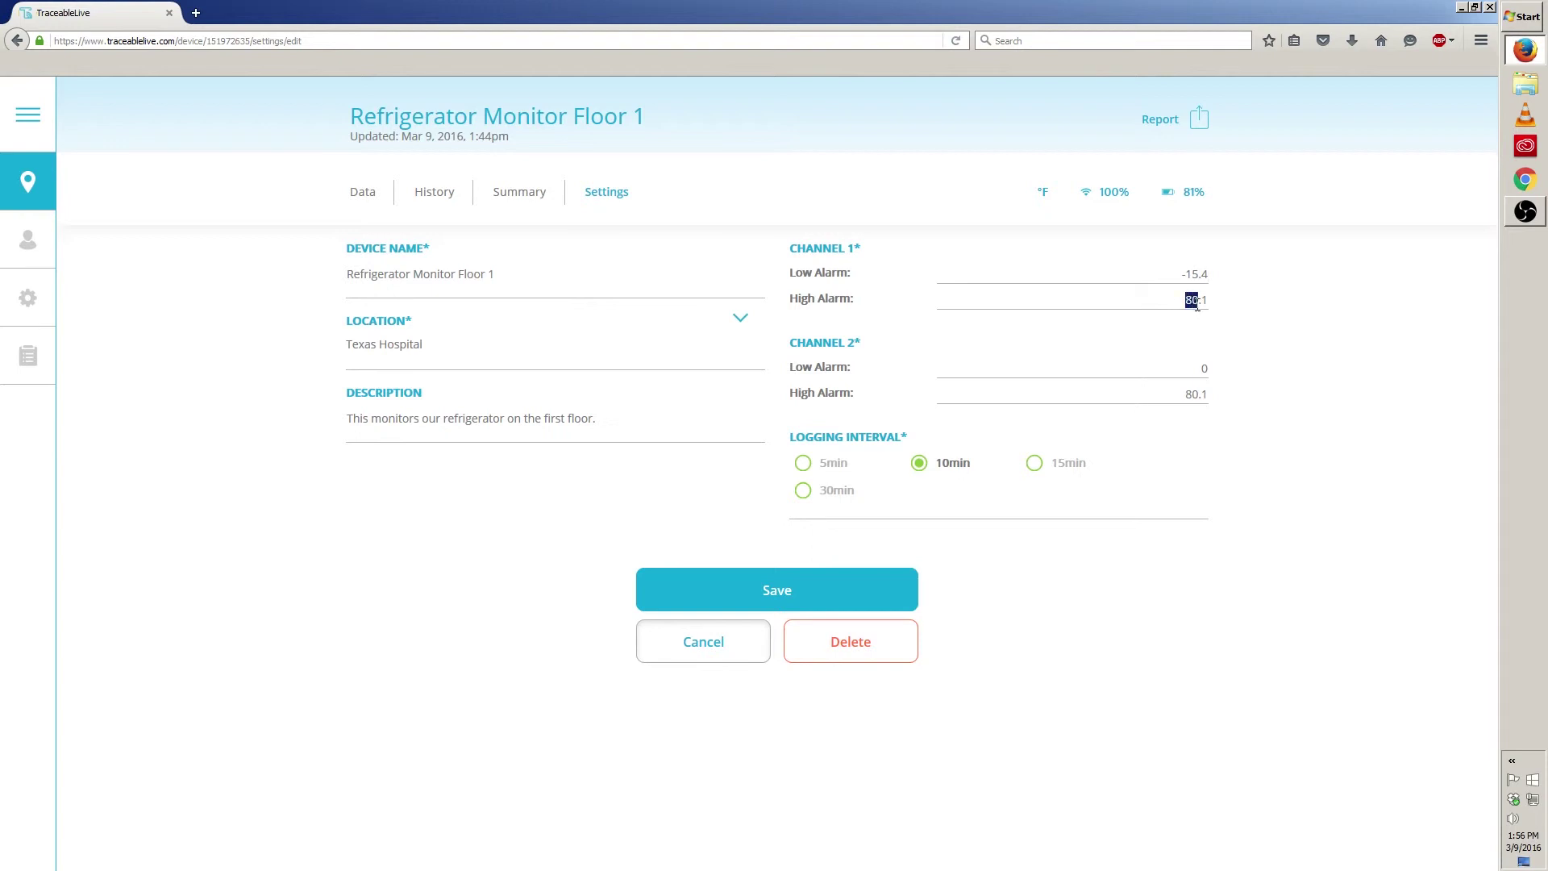
{"action": "type", "text": "7"}
{"action": "left_click", "coordinate": [1198, 371]}
{"action": "type", "text": "1"}
{"action": "left_click_drag", "start_coordinate": [1184, 395], "coordinate": [1201, 399]}
{"action": "type", "text": "79"}
Step: Set the logging interval to 15min and accept the battery-life warning
{"action": "left_click", "coordinate": [1033, 464]}
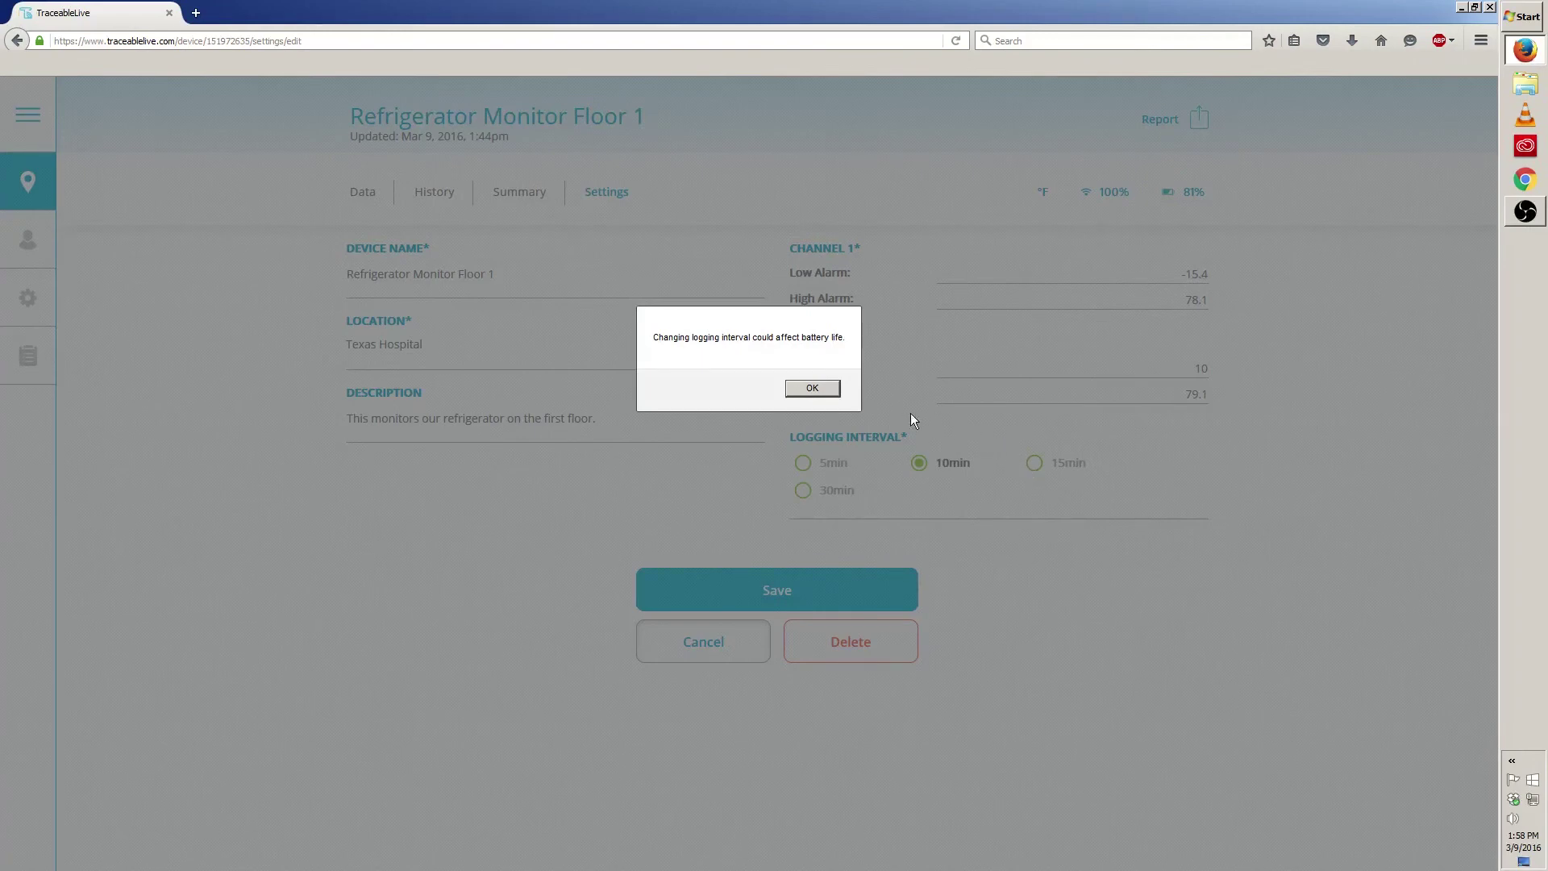
{"action": "left_click", "coordinate": [815, 388]}
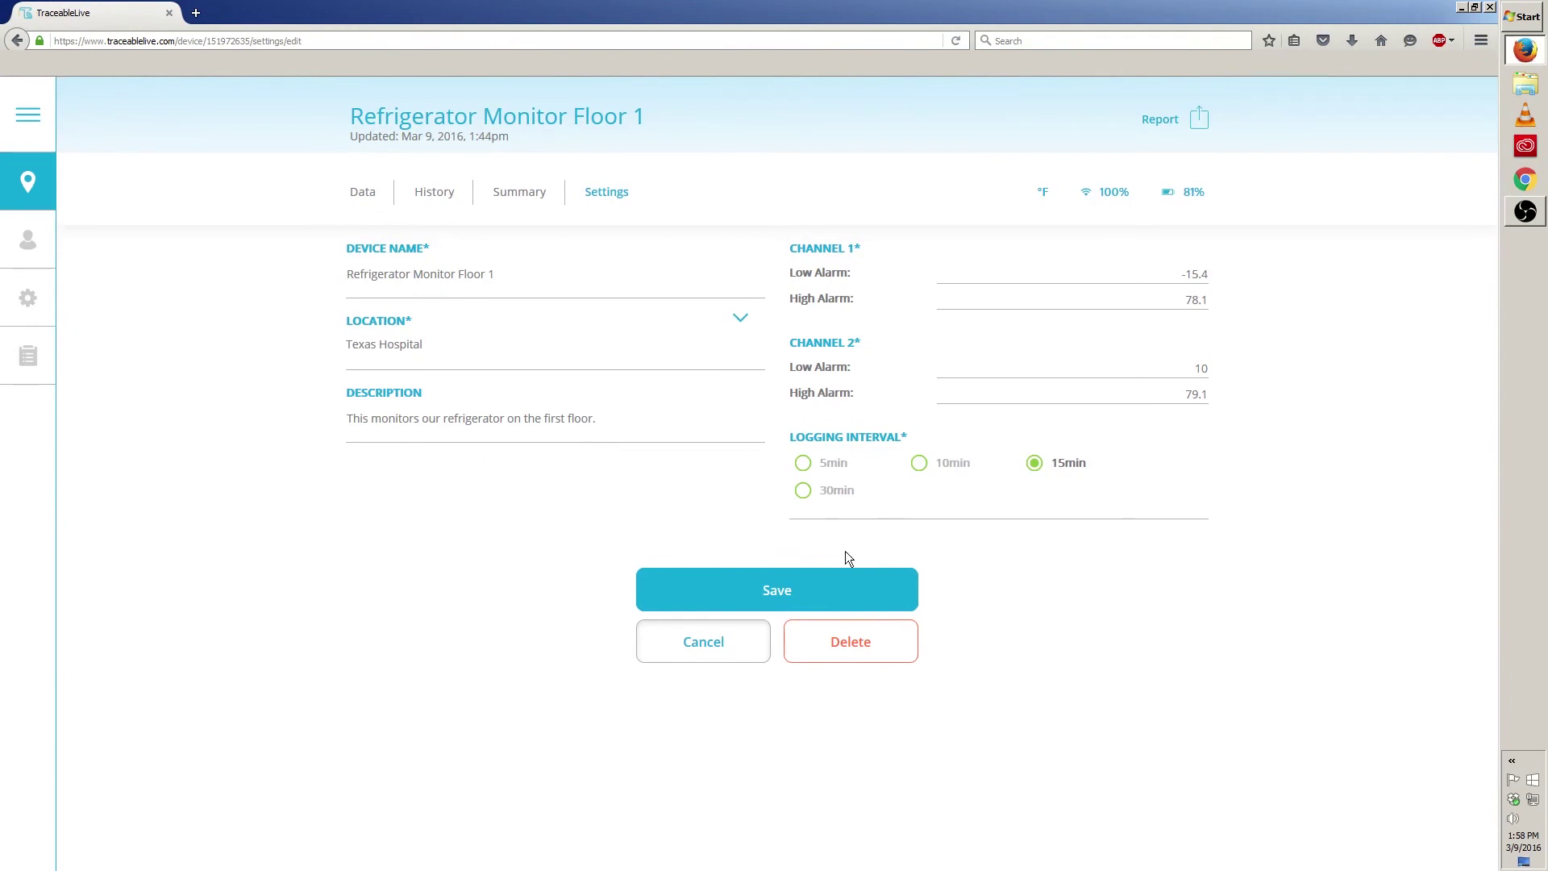
Step: Save the device settings and return to All Locations, now listing Refrigerator Monitor Floor 1
{"action": "left_click", "coordinate": [817, 586]}
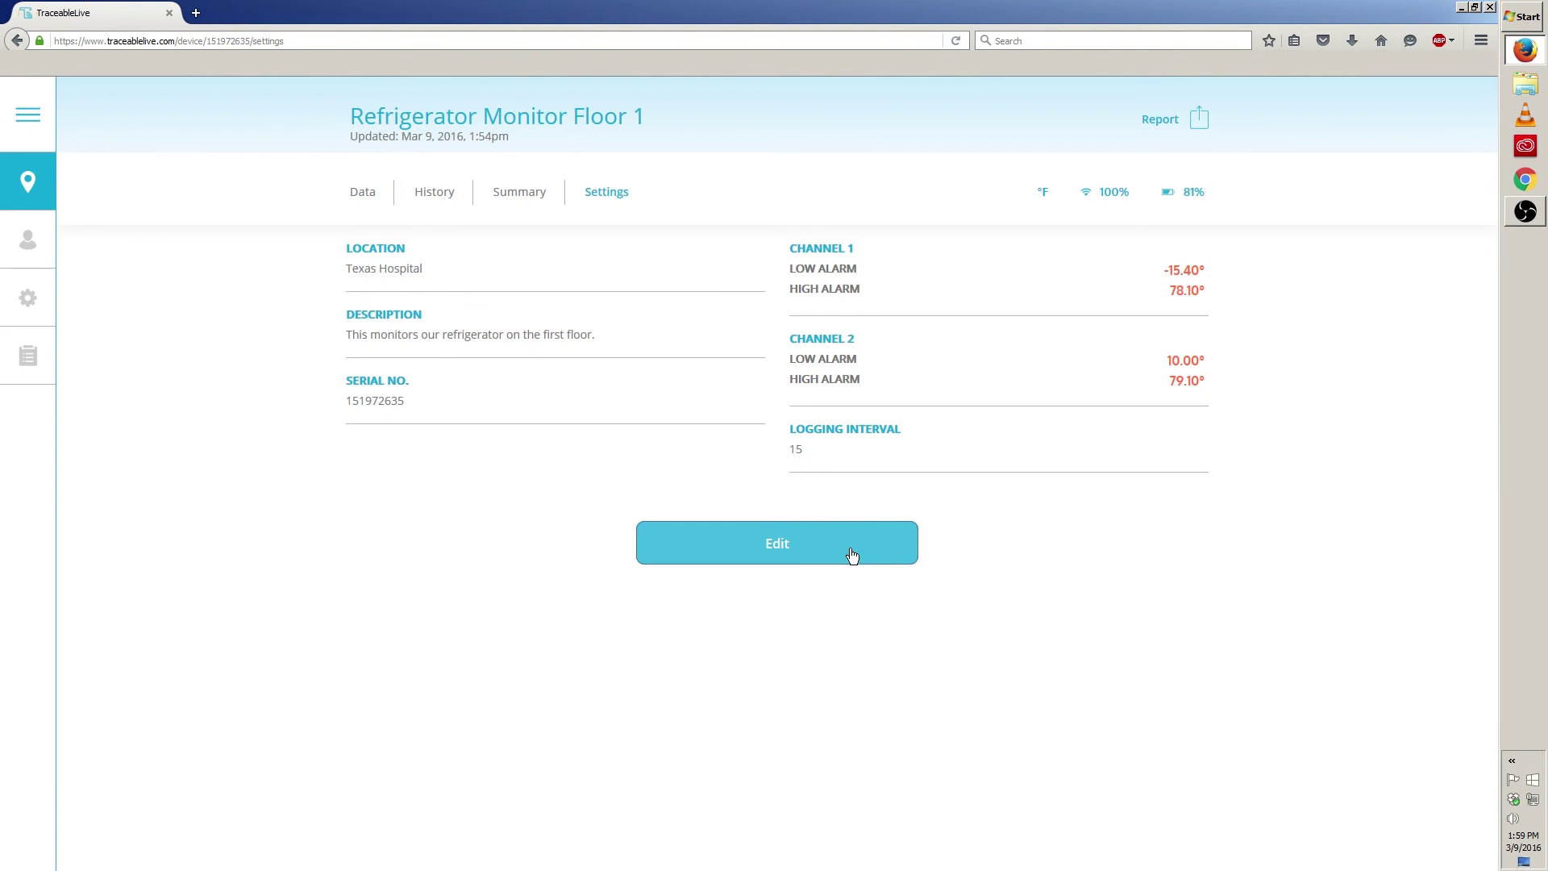
{"action": "left_click", "coordinate": [29, 179]}
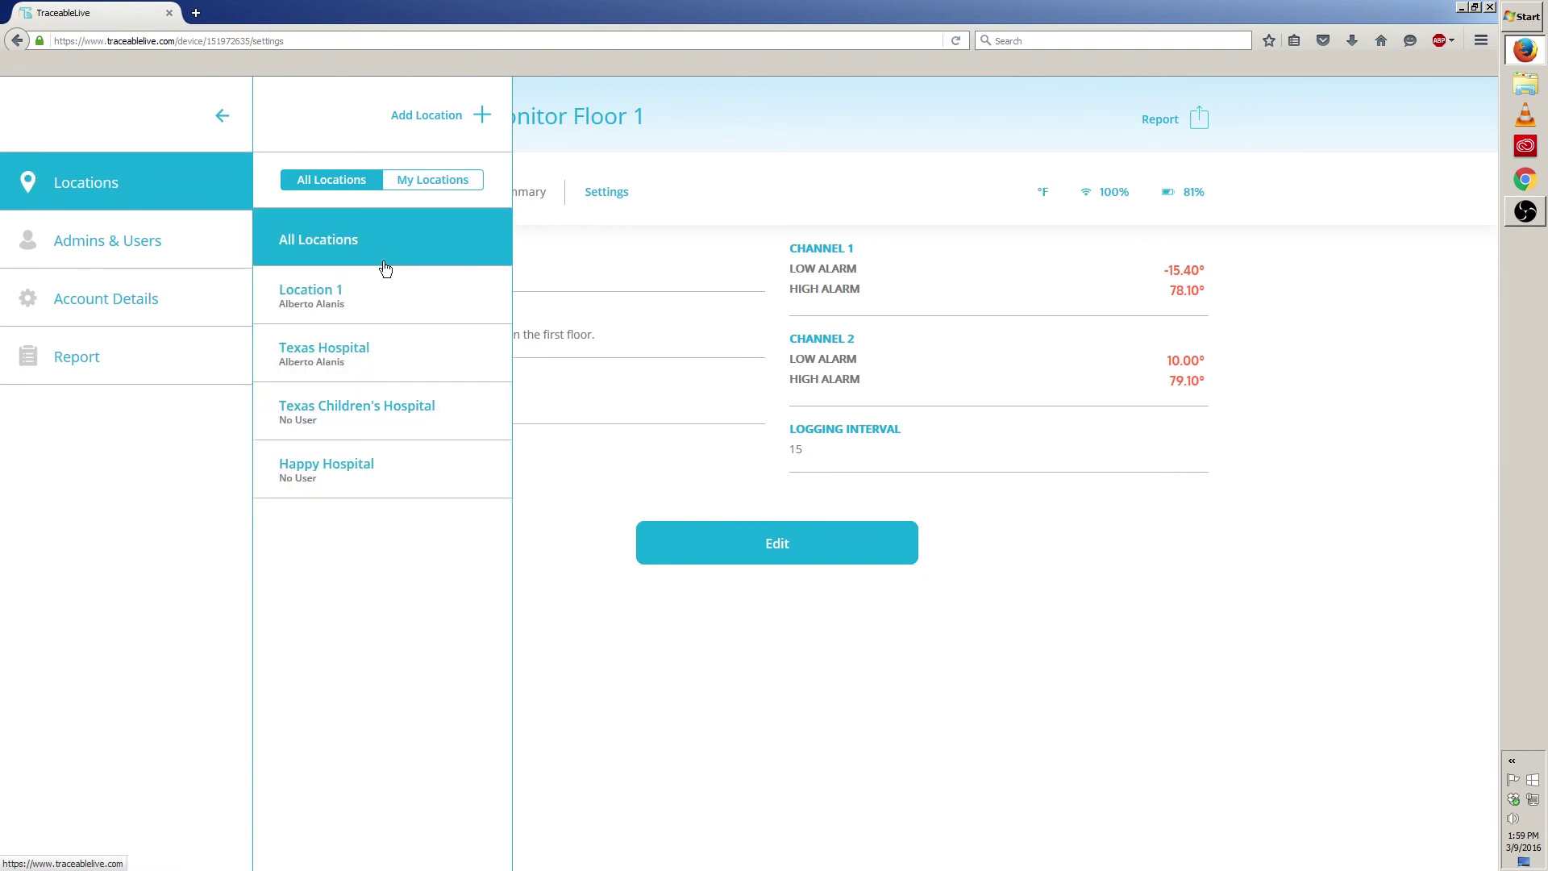
{"action": "left_click", "coordinate": [339, 258]}
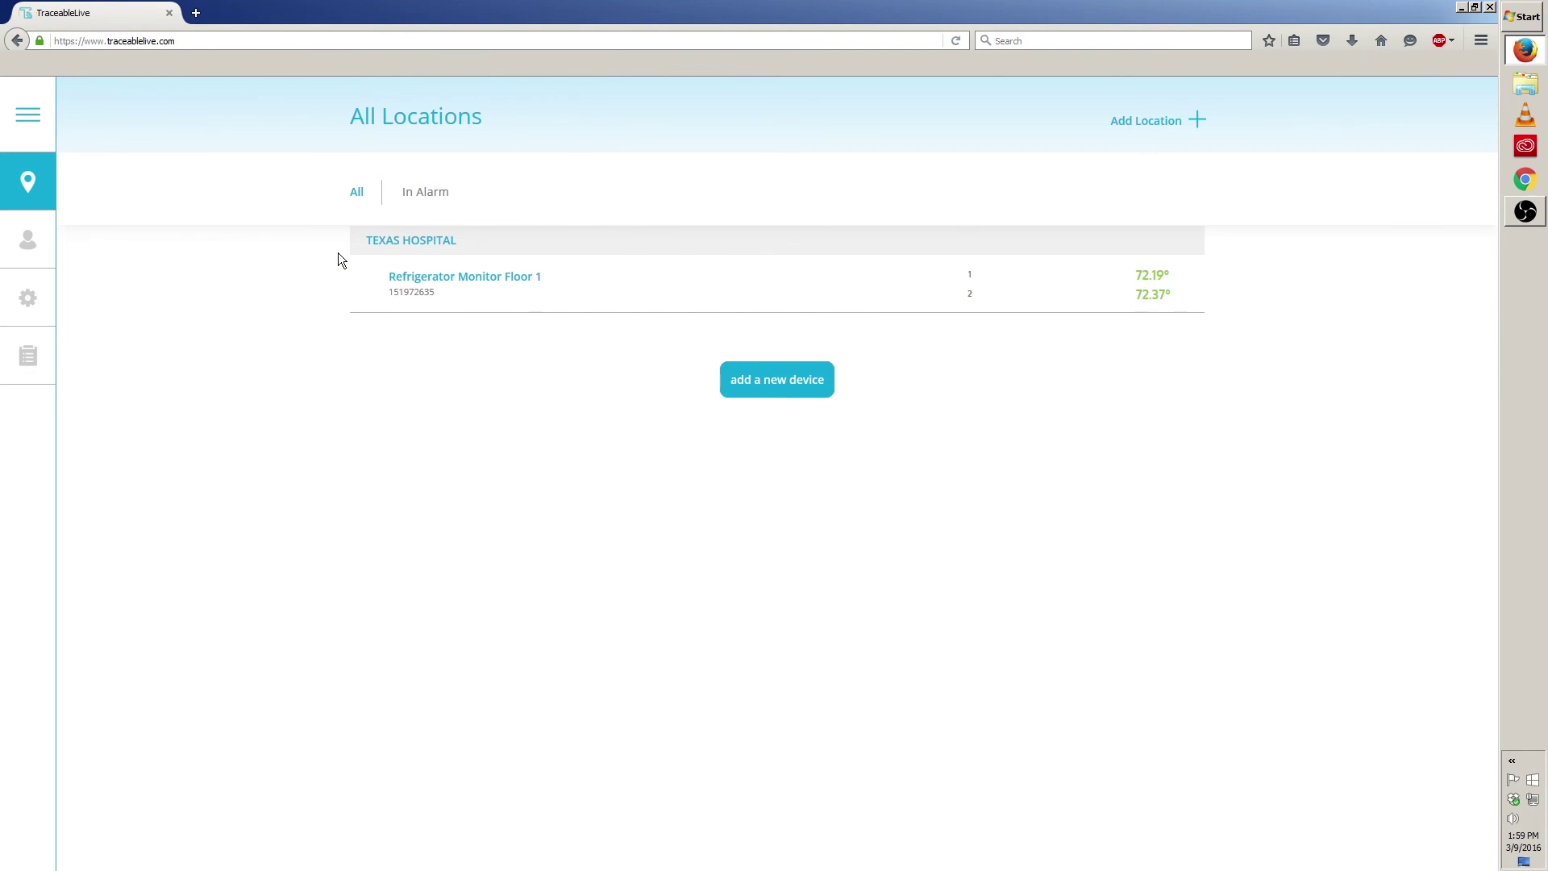